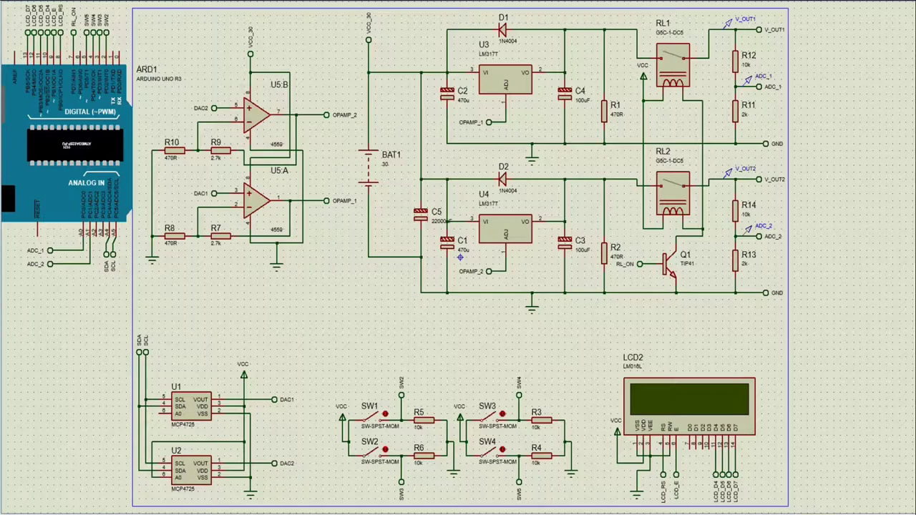
# Open the project from the Proteus > Evione Digital PSU Ver 4.0 folder
pyautogui.hotkey('ctrl', 'o')
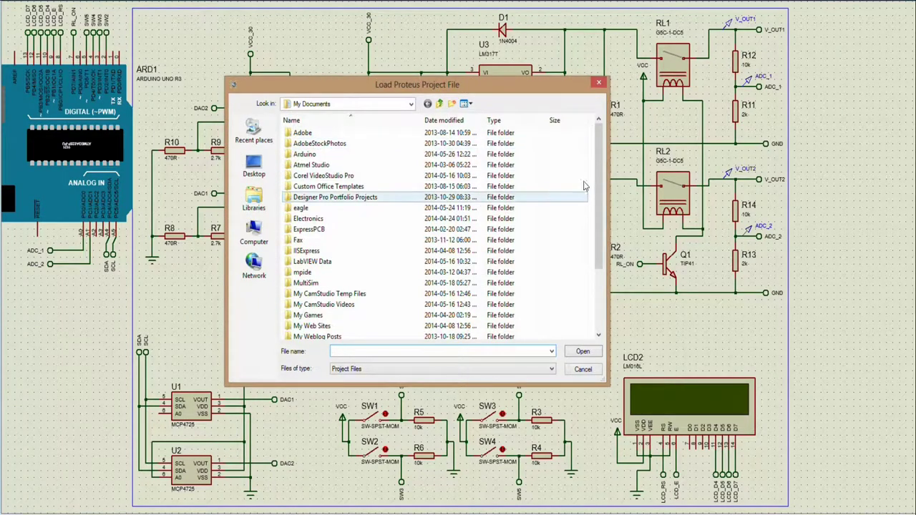
pyautogui.scroll(-3, 529, 329)
pyautogui.doubleClick(312, 285)
pyautogui.doubleClick(335, 166)
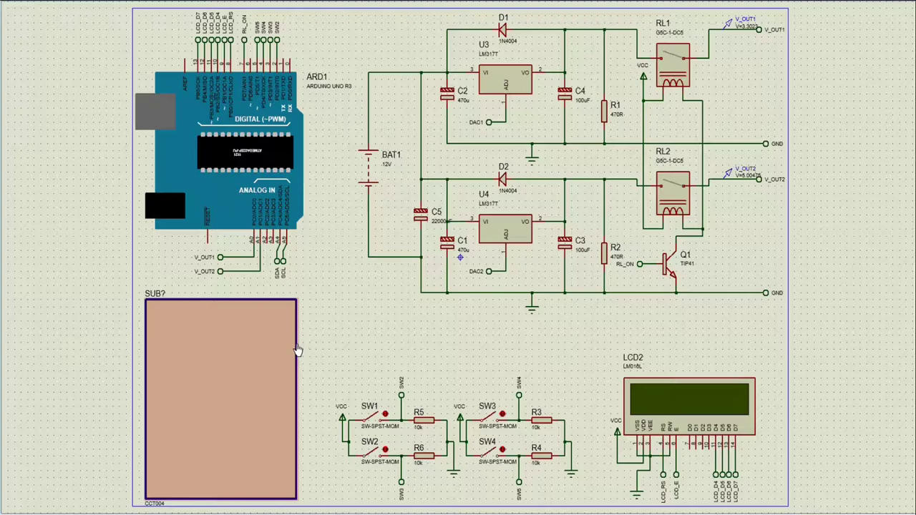
# Copy the whole two-MCP4725 DAC circuit from the SUB? block's child sheet
pyautogui.rightClick(275, 359)
pyautogui.click(323, 314)
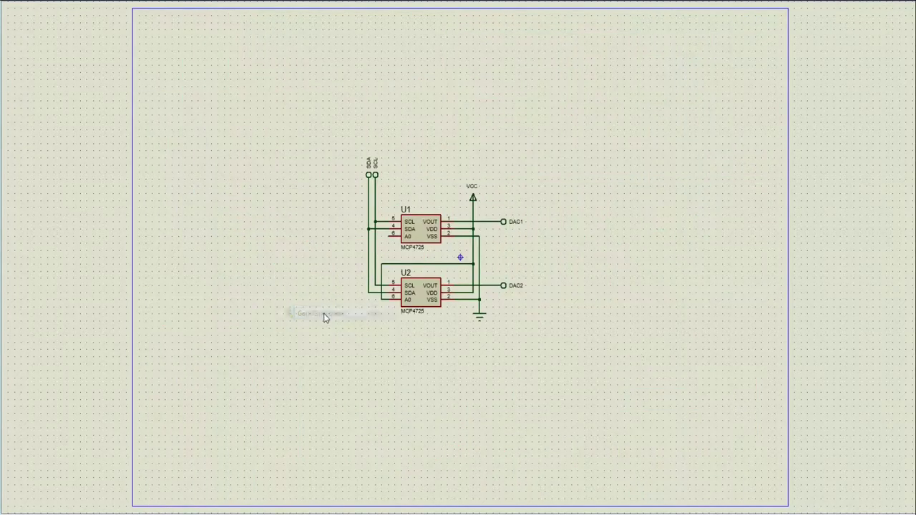
pyautogui.moveTo(571, 335); pyautogui.dragTo(348, 122)
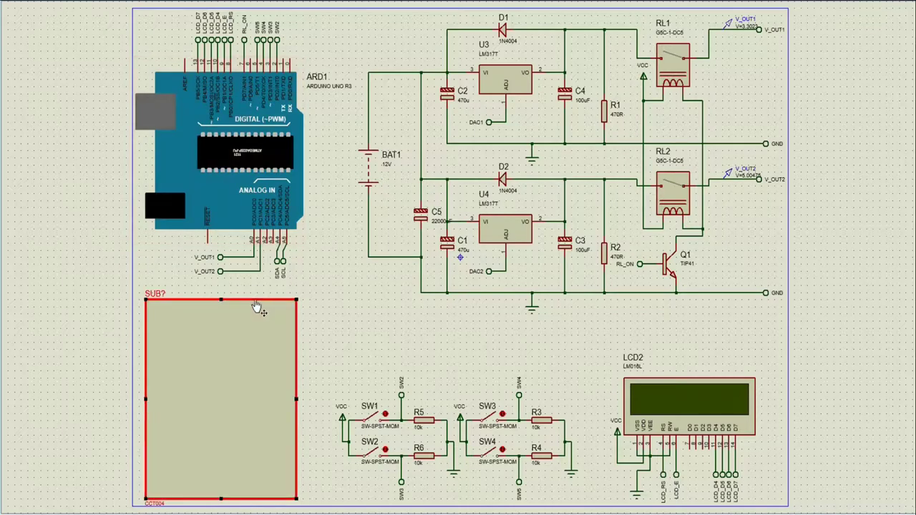
# Delete the SUB? block and paste the DAC circuit into the empty lower-left area
pyautogui.click(255, 307)
pyautogui.press('Delete')
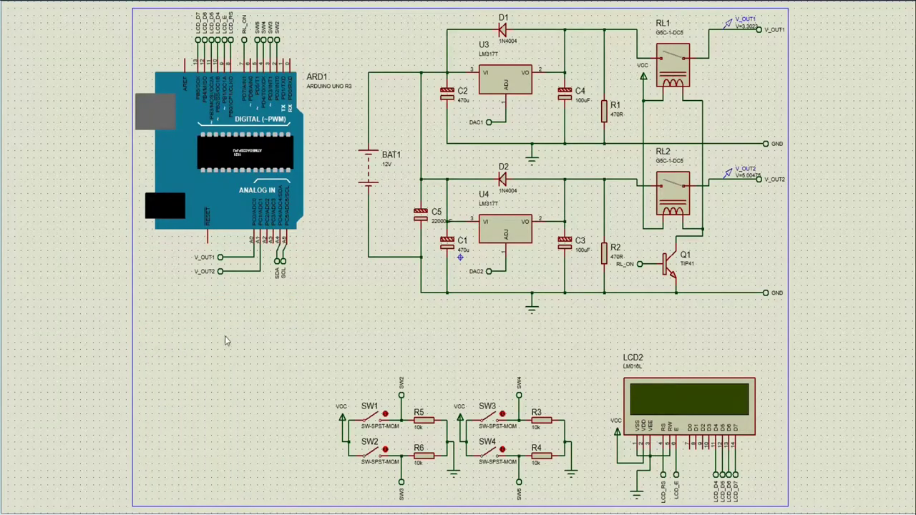
pyautogui.rightClick(223, 355)
pyautogui.click(266, 419)
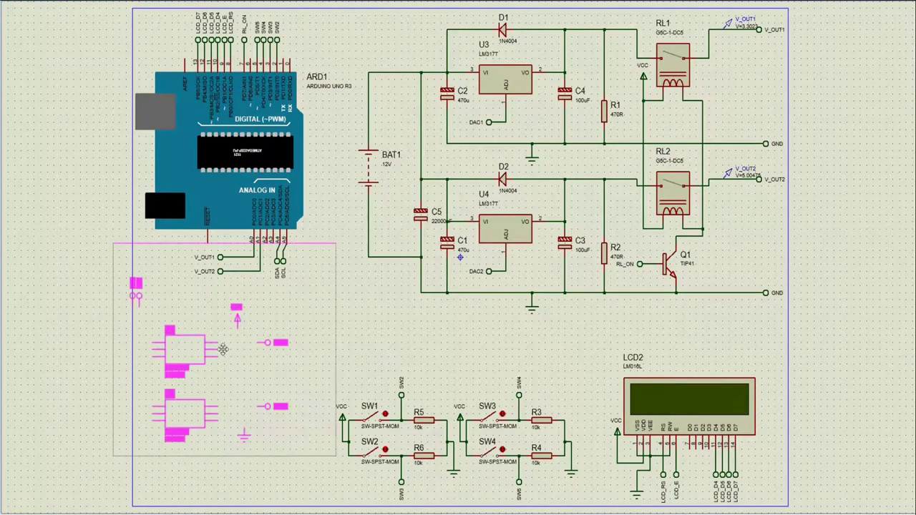
pyautogui.click(232, 408)
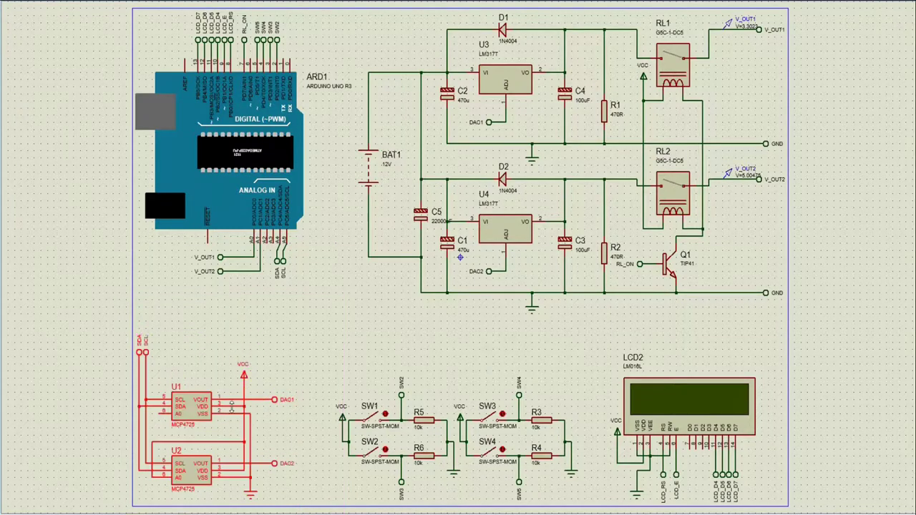
pyautogui.click(352, 326)
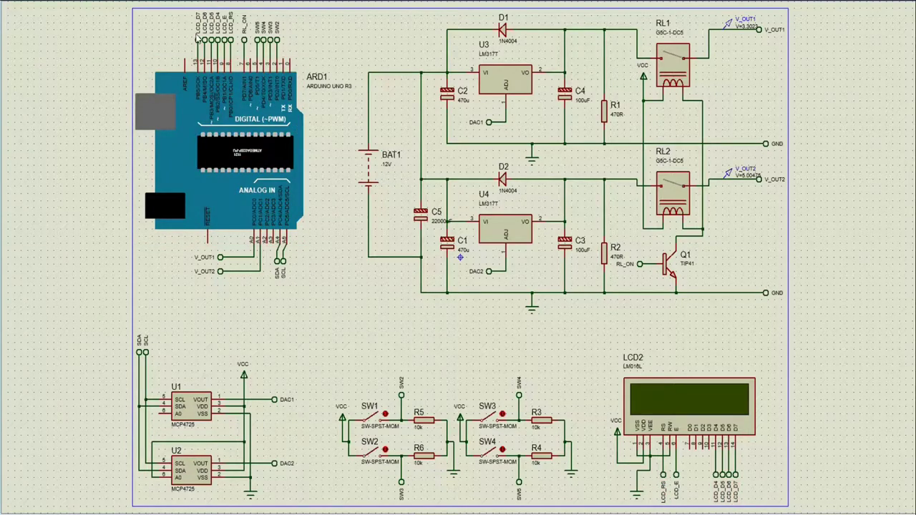
pyautogui.doubleClick(715, 478)
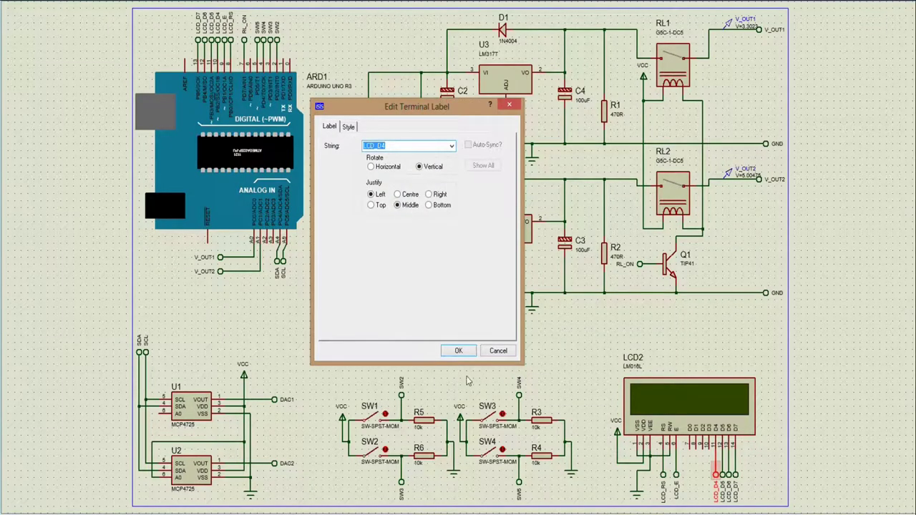
pyautogui.click(494, 355)
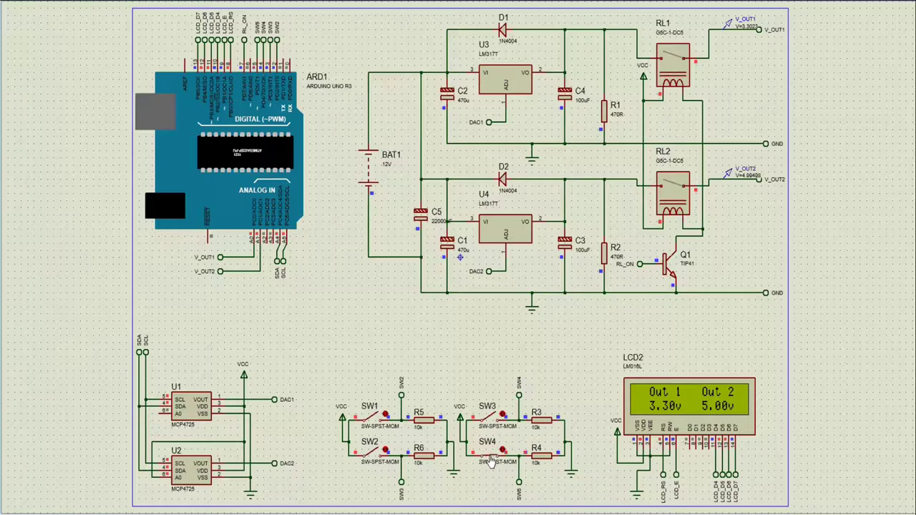
# Step output 2 down from 5.00v to 4.97v with repeated SW4 presses
pyautogui.click(491, 464)
pyautogui.click(491, 463)
pyautogui.click(491, 463)
pyautogui.click(491, 463)
pyautogui.click(492, 458)
pyautogui.click(492, 455)
pyautogui.click(491, 456)
pyautogui.click(491, 456)
pyautogui.click(492, 456)
pyautogui.click(491, 457)
pyautogui.click(492, 457)
pyautogui.click(491, 456)
# Restart the simulation (LCD 3.30v and 5.00v), then load Evione PSU 5.0 from Evione Digital PSU Ver 4.0
pyautogui.press('shift+Break')
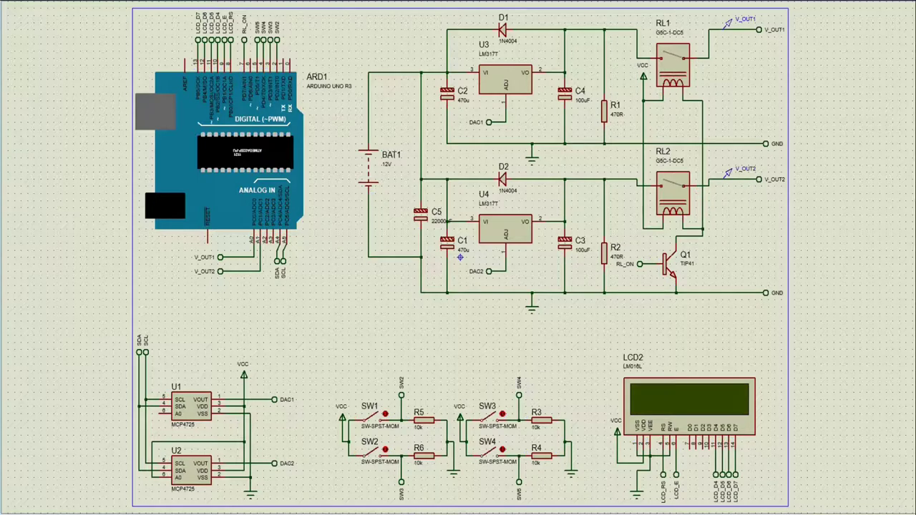
pyautogui.press('F12')
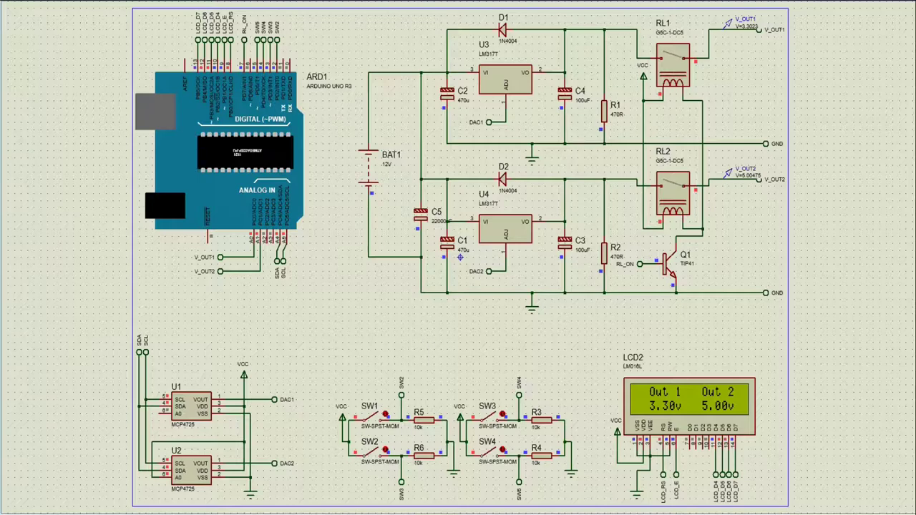
pyautogui.hotkey('ctrl', 'o')
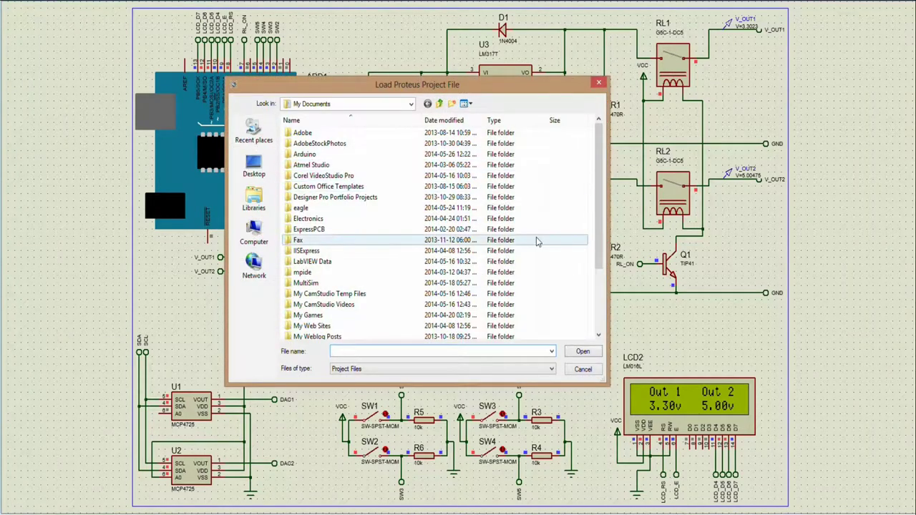
pyautogui.scroll(-3, 592, 211)
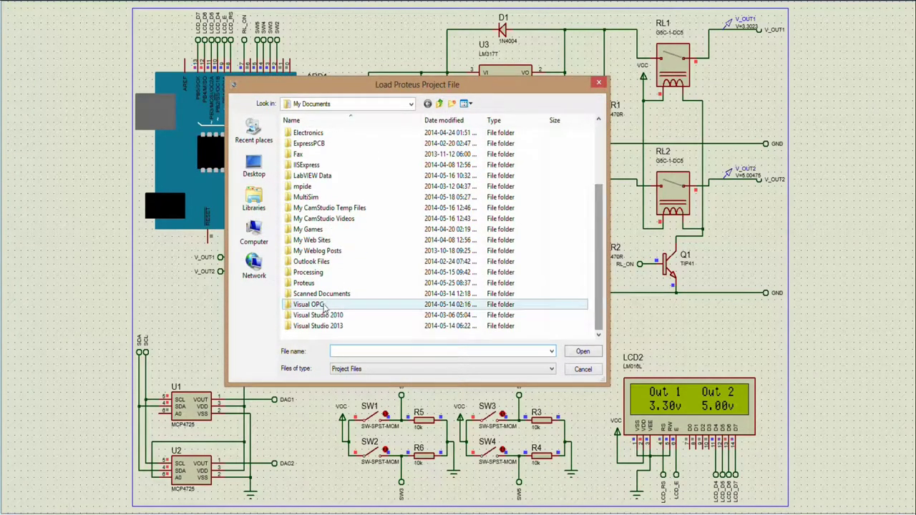
pyautogui.doubleClick(315, 284)
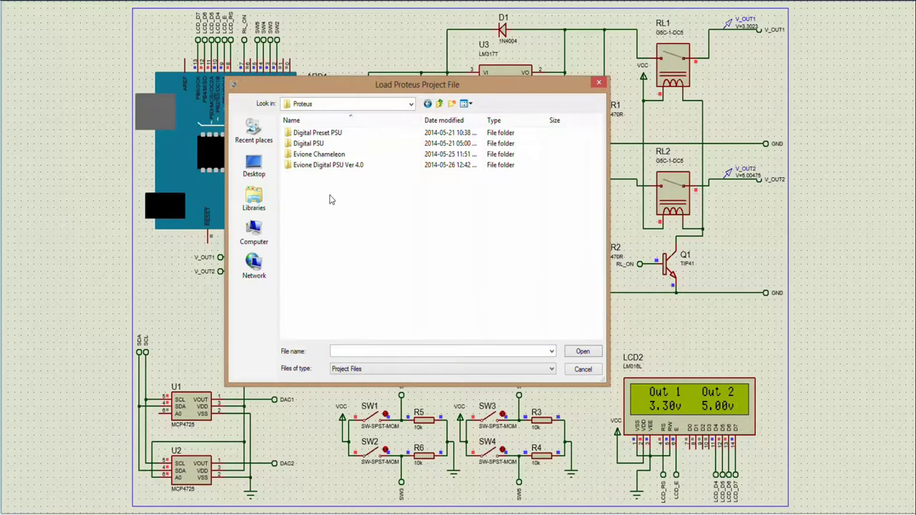
pyautogui.doubleClick(335, 166)
pyautogui.doubleClick(319, 133)
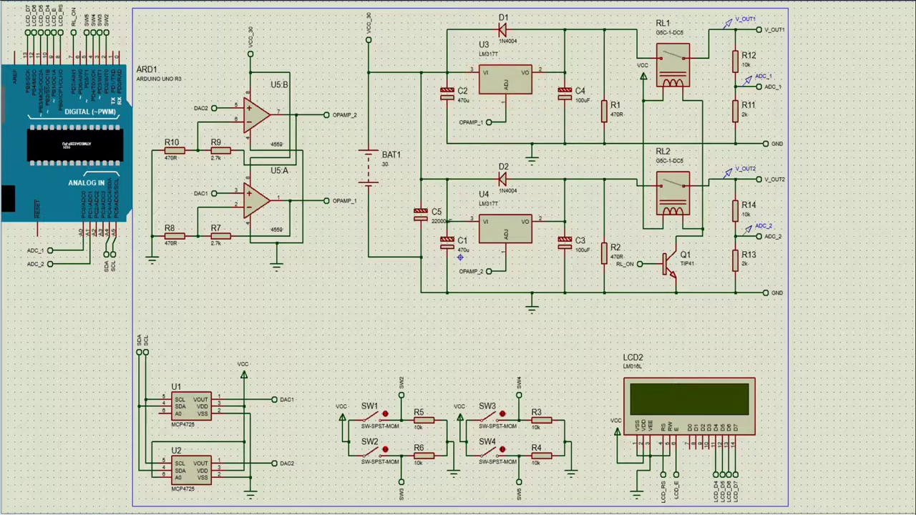
# Start the simulation with F12 so probes read about 28.52 V and 1.26 V
pyautogui.press('F12')
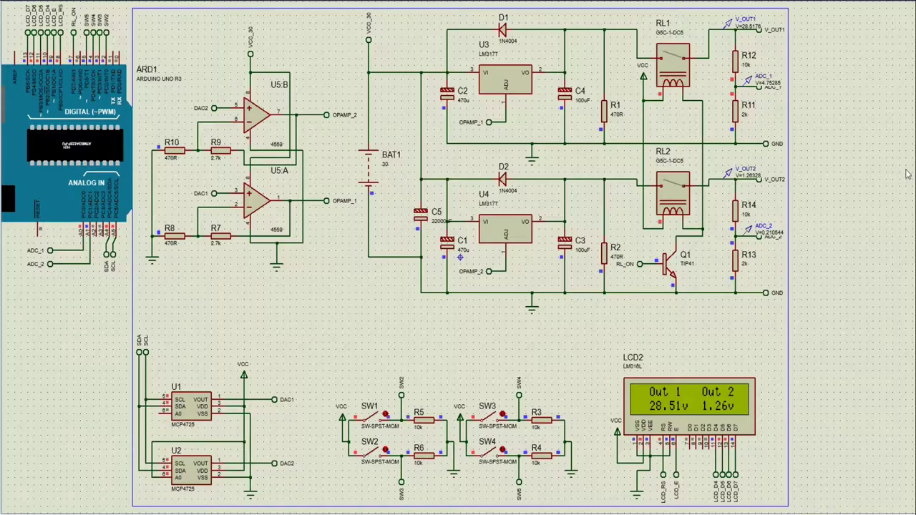
# Review the Arduino sketch, then fit the schematic showing Out 1 28.51v and Out 2 1.26v
pyautogui.scroll(1, 753, 33)
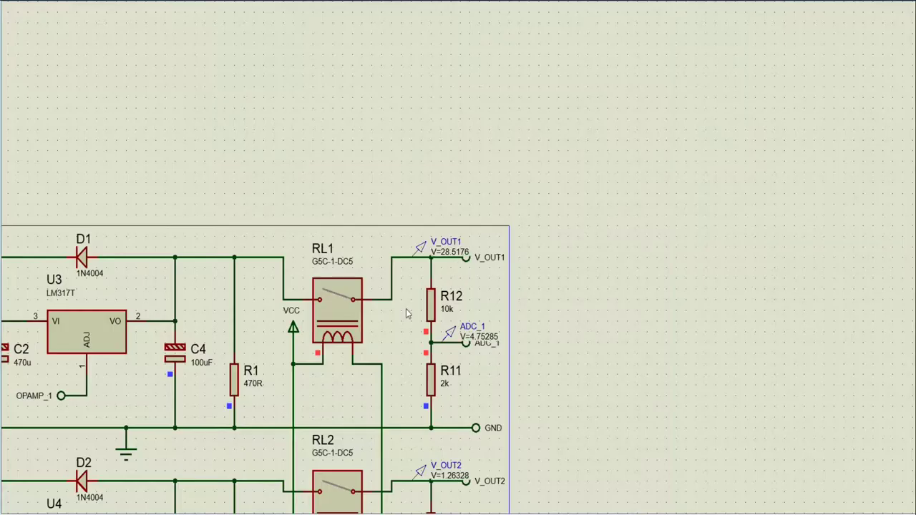
pyautogui.scroll(1, 463, 263)
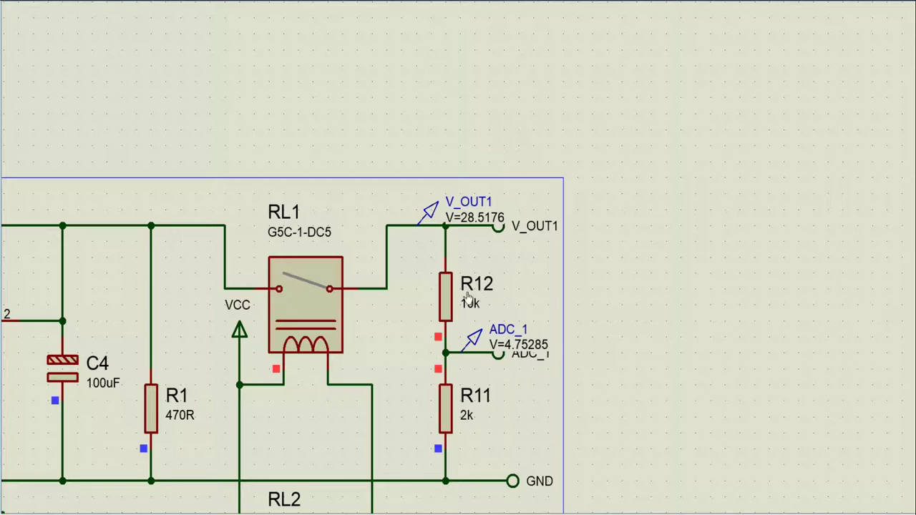
pyautogui.hotkey('alt', 'Tab')
pyautogui.scroll(-8, 506, 277)
pyautogui.scroll(-15, 506, 278)
pyautogui.press('F8')
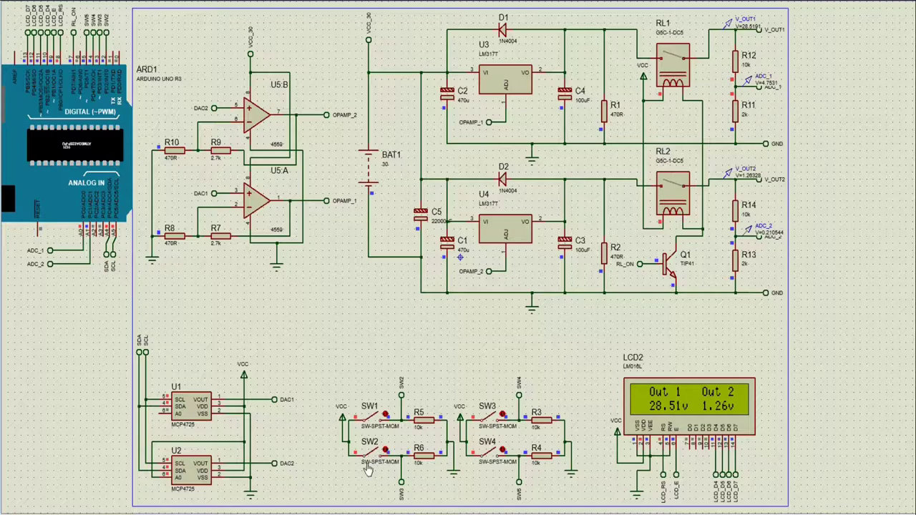
# Nudge output 1 with SW1, then stop and restart the simulation
pyautogui.click(377, 425)
pyautogui.scroll(-2, 129, 505)
pyautogui.scroll(-2, 88, 506)
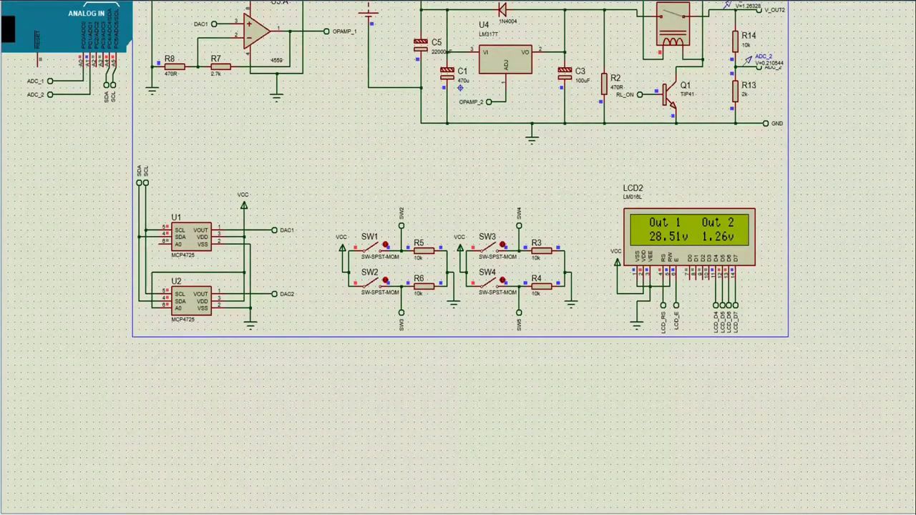
pyautogui.press('shift+Pause')
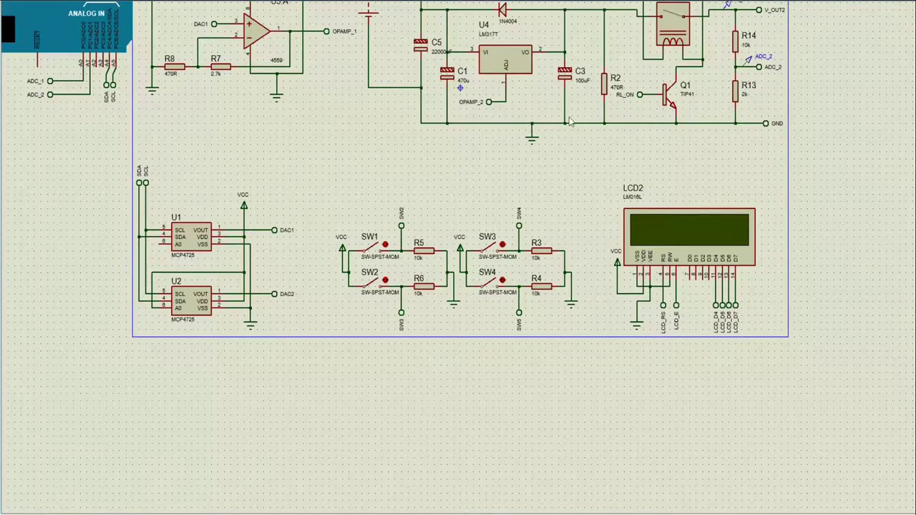
pyautogui.press('F12')
# Open the Proteus help introduction and close it again
pyautogui.scroll(2, 120, 413)
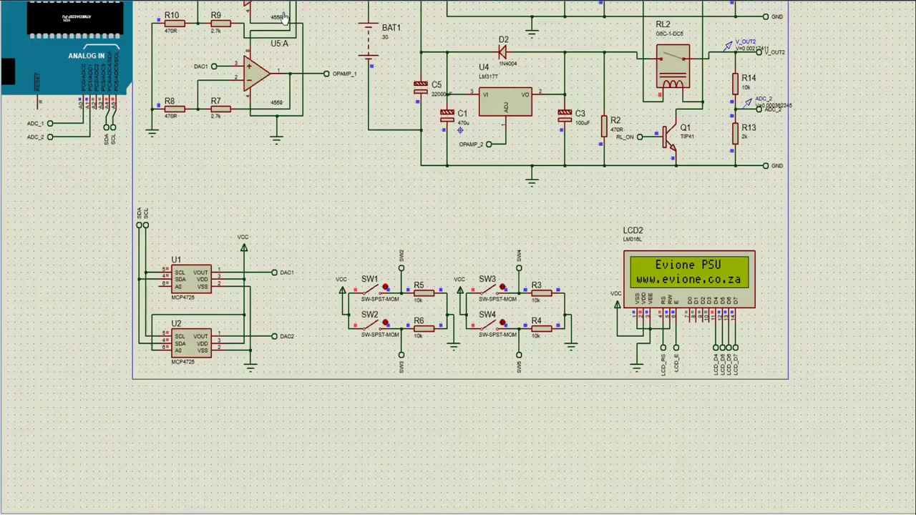
pyautogui.scroll(-1, 120, 413)
pyautogui.hscroll(-4, 120, 412)
pyautogui.scroll(-1, 98, 487)
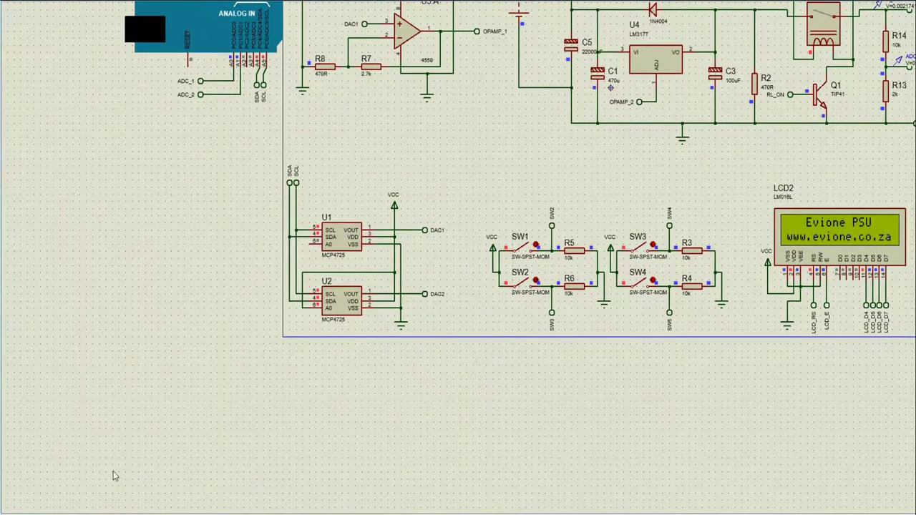
pyautogui.press('F1')
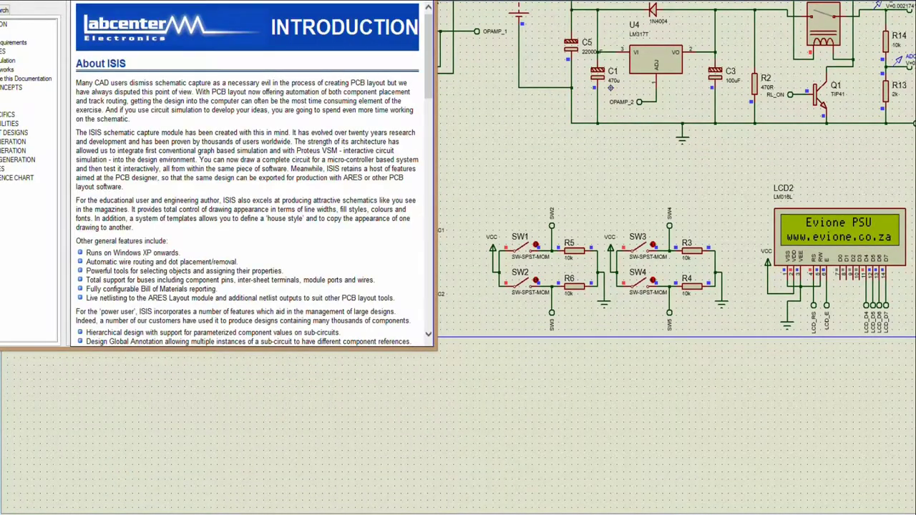
pyautogui.hotkey('alt', 'F4')
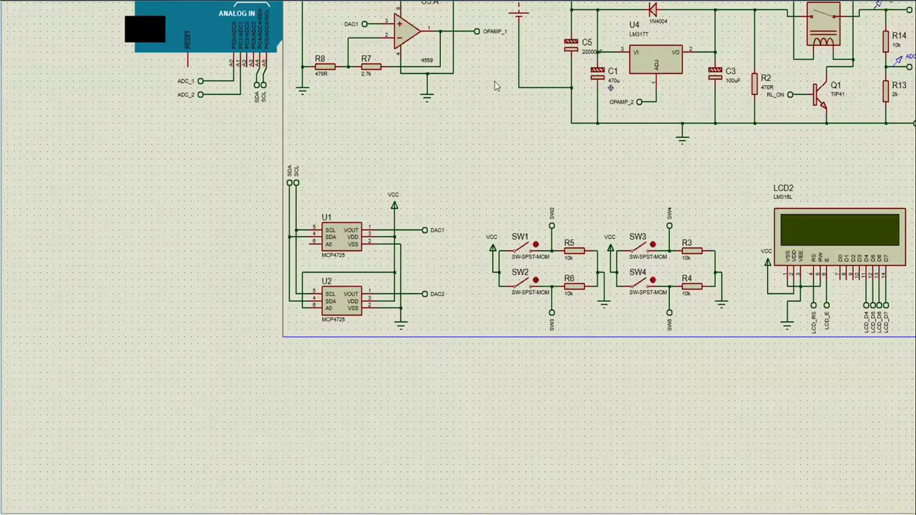
pyautogui.scroll(-1, 459, 259)
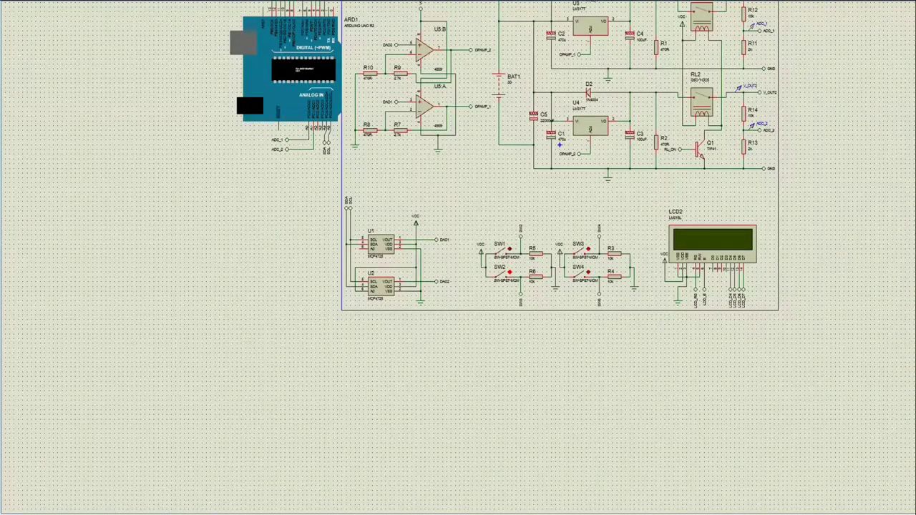
pyautogui.scroll(1, 560, 145)
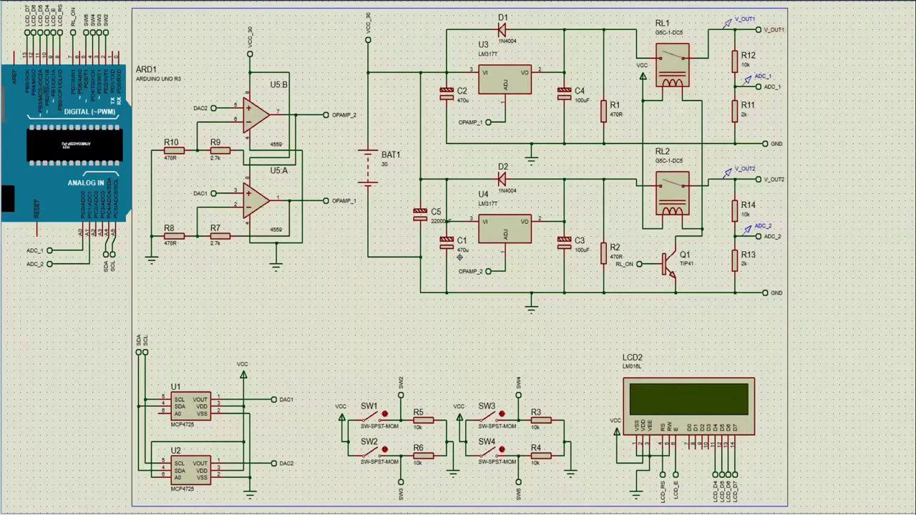
# Start the simulation and raise output 2 from 1.26 V to 1.58 V with SW3
pyautogui.press('F12')
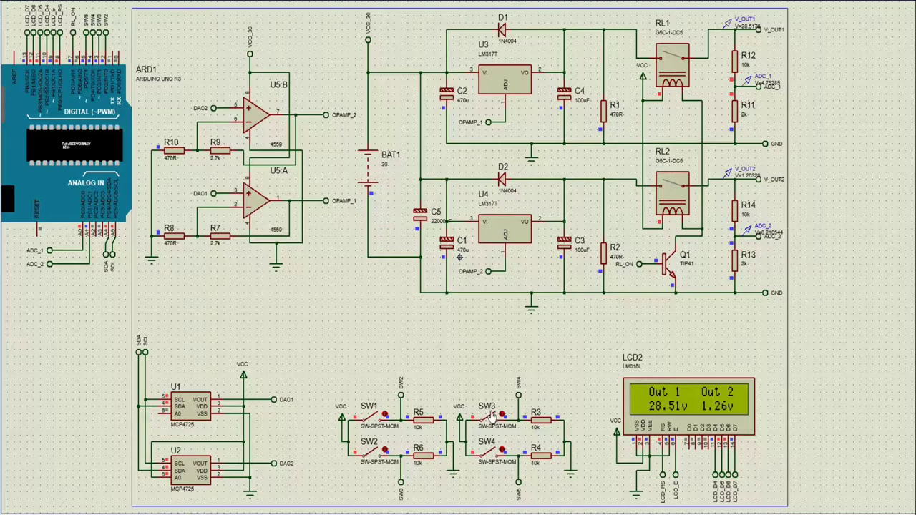
pyautogui.click(493, 419)
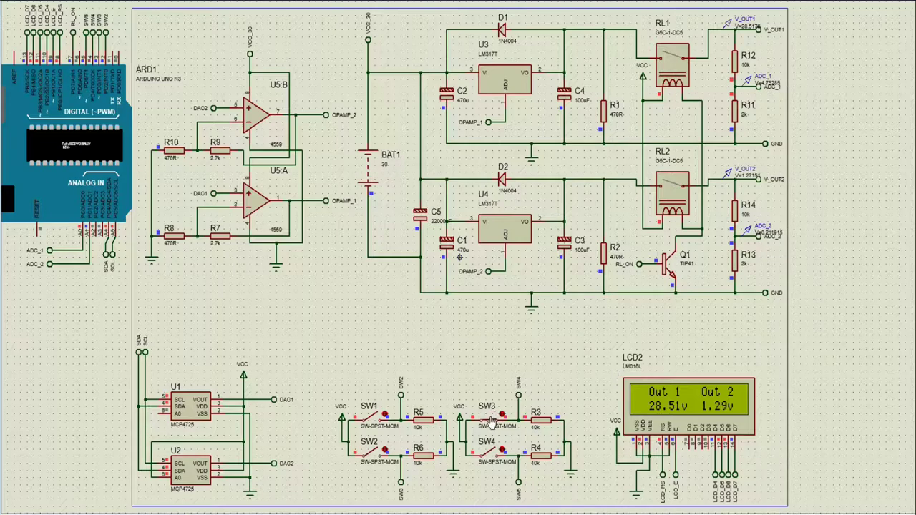
pyautogui.click(493, 419)
pyautogui.click(492, 422)
pyautogui.click(492, 422)
pyautogui.click(492, 422)
pyautogui.click(493, 423)
pyautogui.click(492, 424)
pyautogui.click(492, 423)
pyautogui.click(492, 424)
pyautogui.click(493, 424)
pyautogui.click(492, 424)
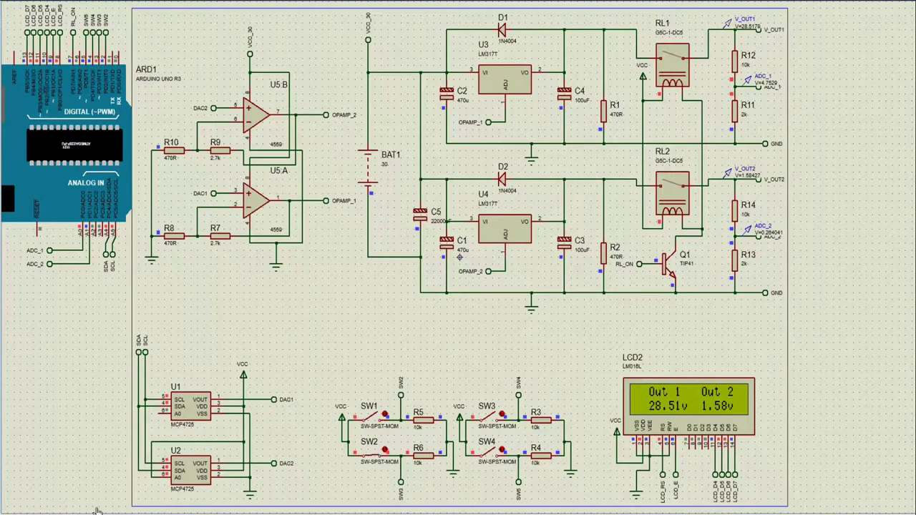
# Pan around the schematic and recentre the view on the circuit
pyautogui.scroll(-1, 97, 509)
pyautogui.hscroll(-3, 11, 506)
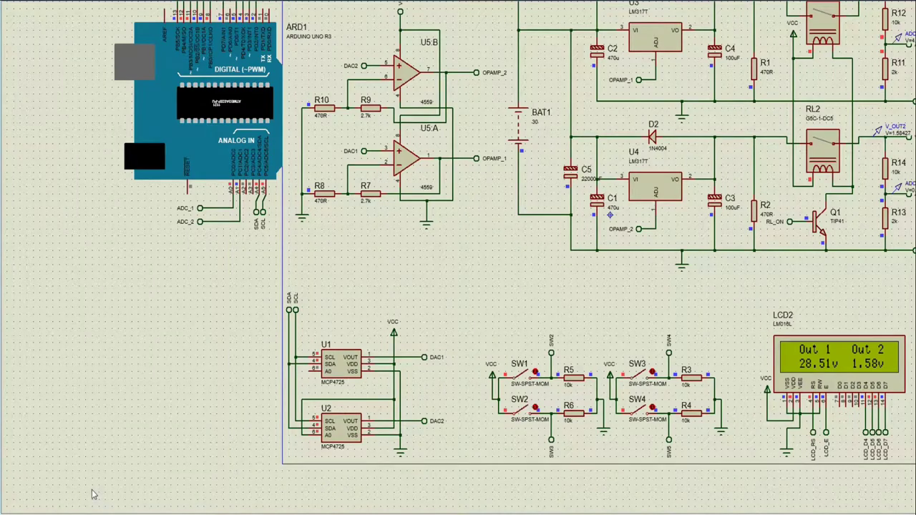
pyautogui.scroll(-2, 58, 491)
pyautogui.rightClick(59, 491)
pyautogui.click(55, 448)
pyautogui.scroll(-1, 10, 501)
pyautogui.hscroll(-1, 10, 501)
pyautogui.rightClick(41, 497)
pyautogui.click(33, 498)
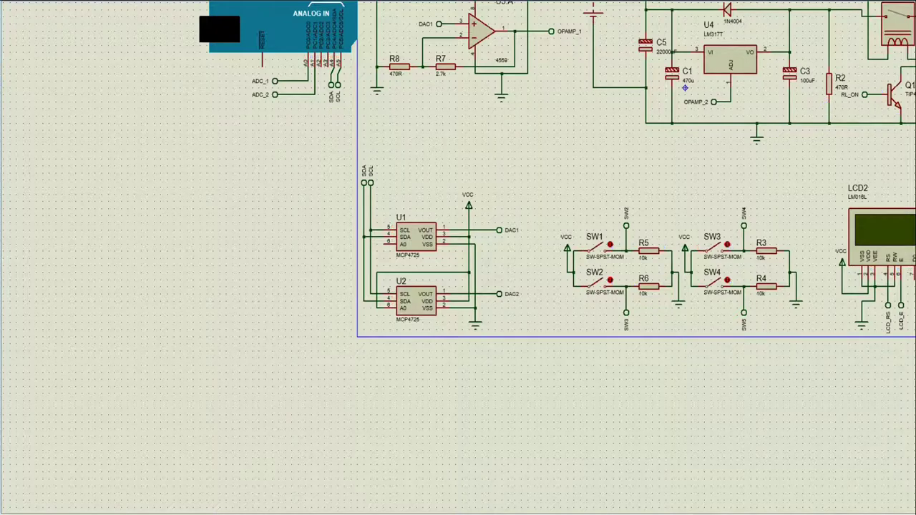
pyautogui.press('F5')
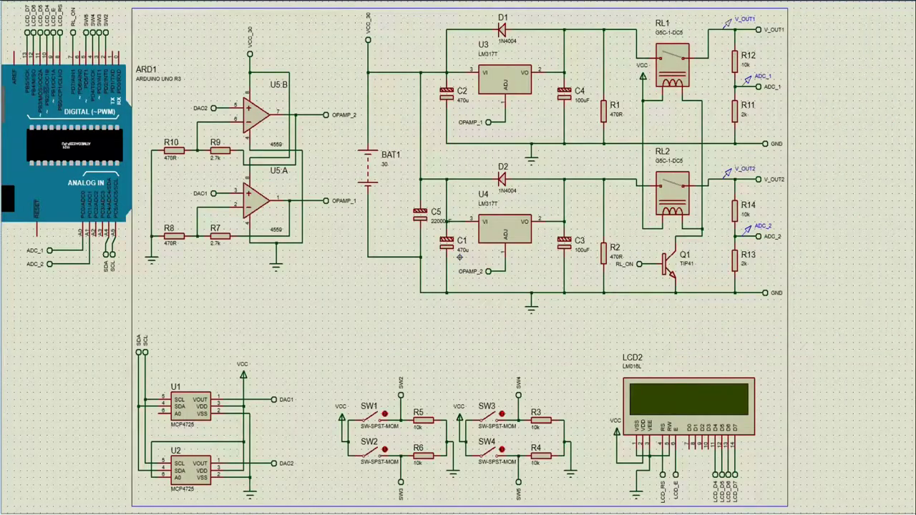
# Change the sketch's lastCounter1 start value from 4095 to 0
pyautogui.hotkey('alt', 'Tab')
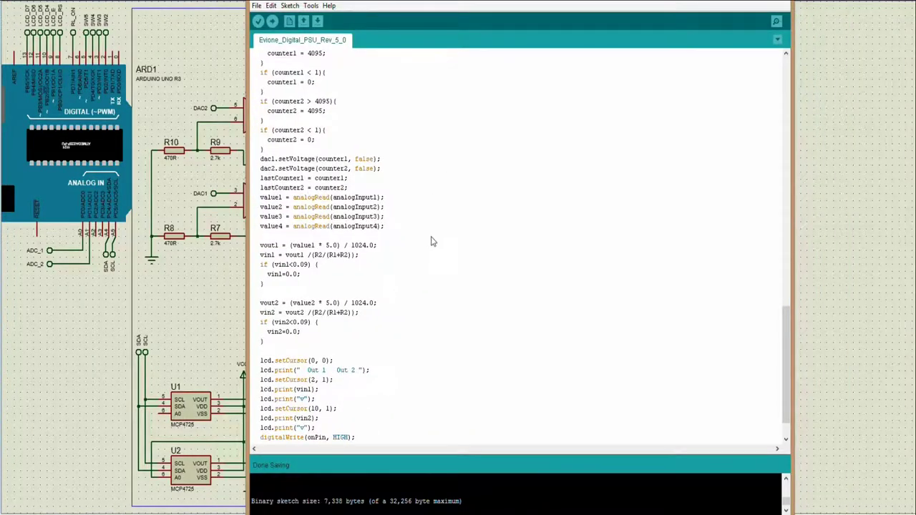
pyautogui.scroll(20, 372, 265)
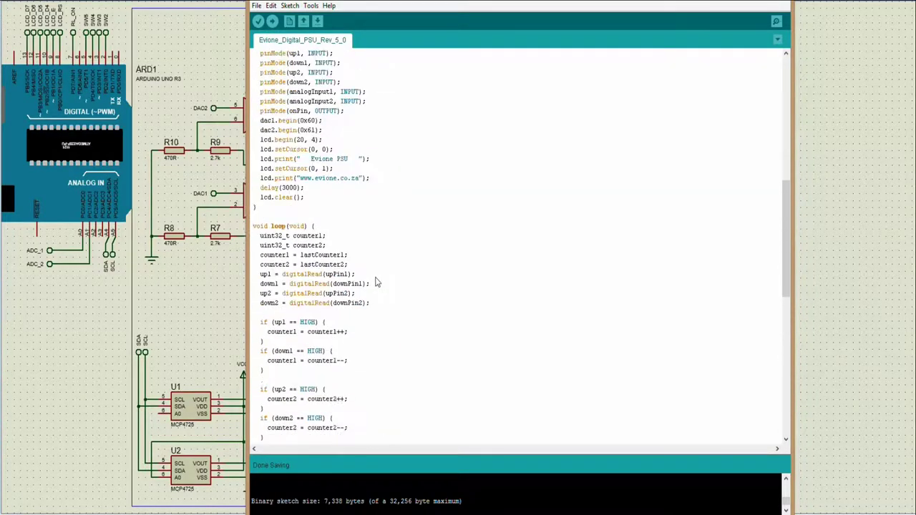
pyautogui.scroll(1, 377, 282)
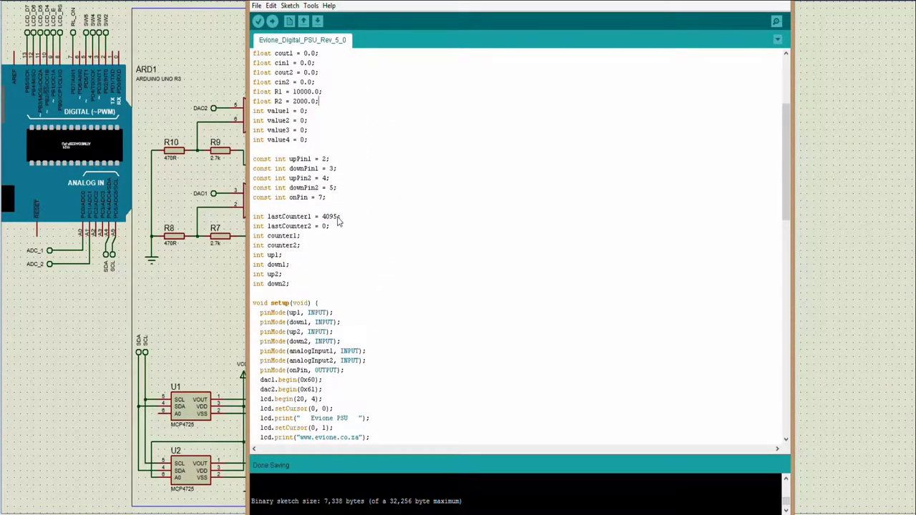
pyautogui.press('BackSpace')
pyautogui.press('BackSpace')
pyautogui.press('BackSpace')
pyautogui.press('BackSpace')
pyautogui.write('0')
# Recompile the sketch with Verify/Compile and return to the Proteus schematic
pyautogui.click(287, 6)
pyautogui.click(316, 19)
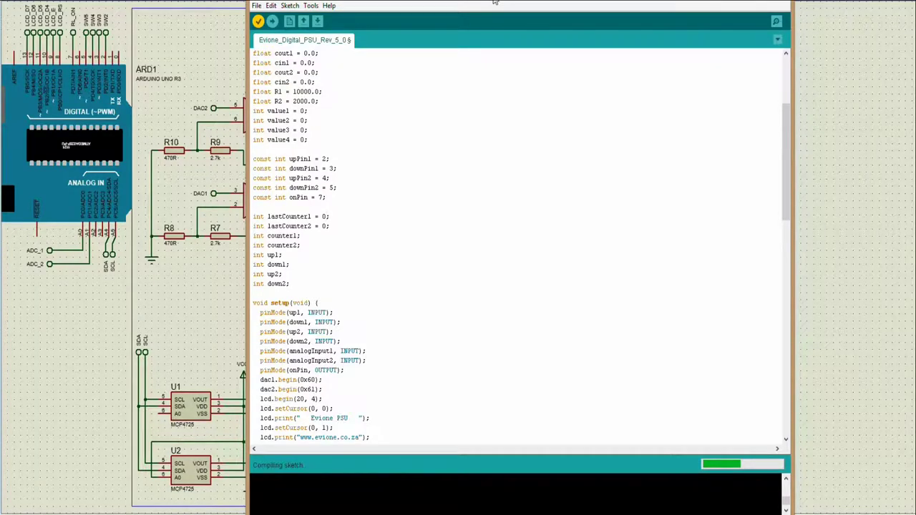
pyautogui.moveTo(501, 2); pyautogui.dragTo(868, 0)
pyautogui.hotkey('alt', 'Tab')
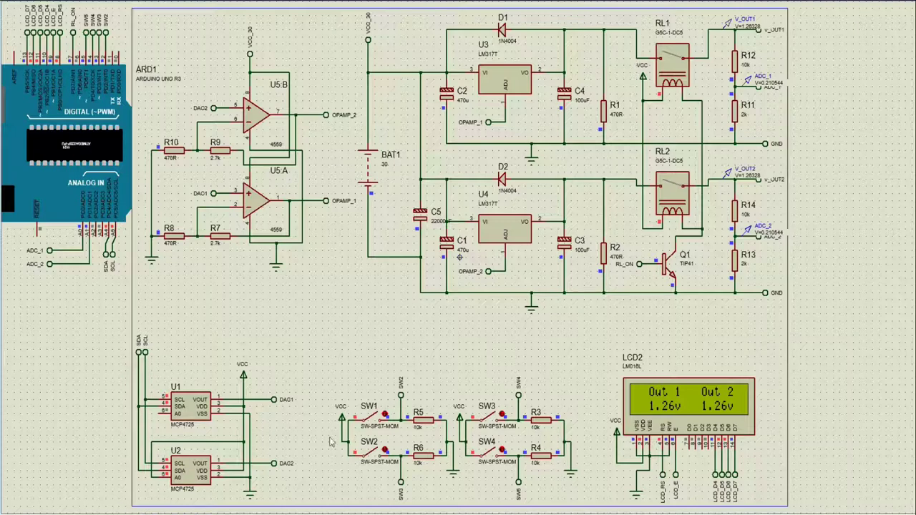
# Step output 1 up from 1.26 V to 1.44 V with repeated SW1 presses
pyautogui.click(374, 421)
pyautogui.click(374, 422)
pyautogui.click(373, 422)
pyautogui.click(374, 423)
pyautogui.click(373, 422)
pyautogui.click(374, 422)
pyautogui.click(374, 422)
pyautogui.click(373, 422)
pyautogui.click(374, 422)
pyautogui.click(373, 422)
pyautogui.press('F8')
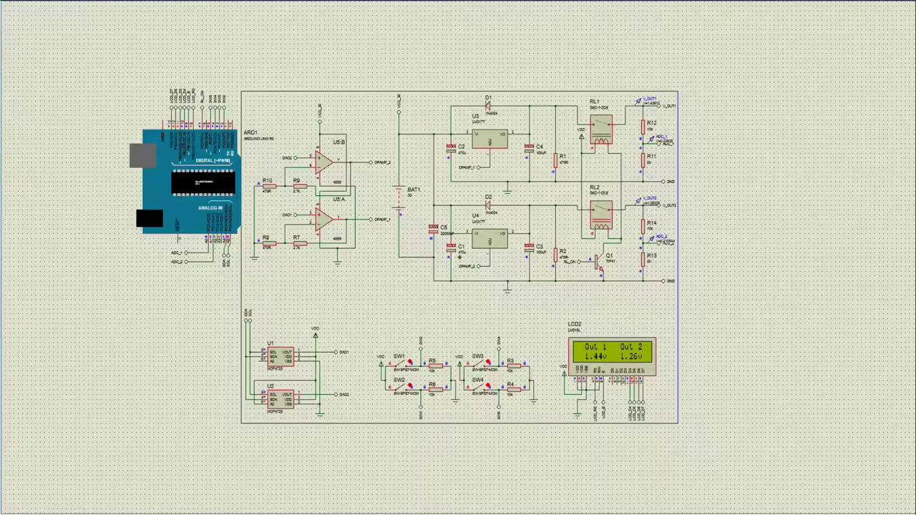
pyautogui.press('F6')
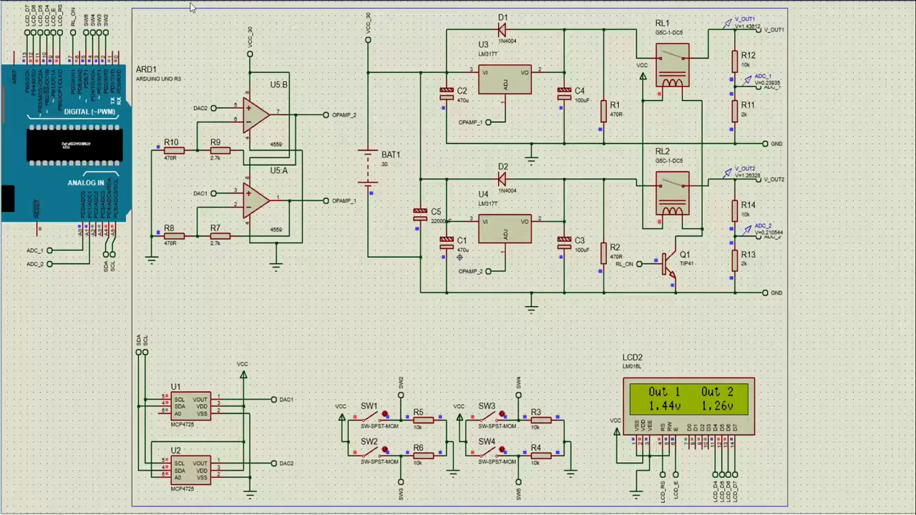